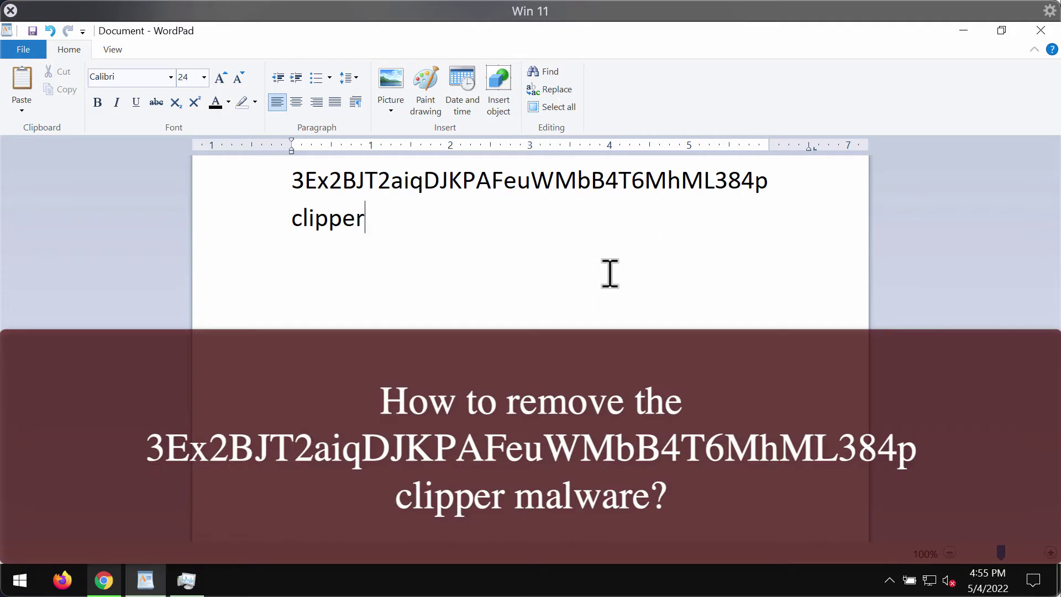
{"action": "left_click_drag", "start_coordinate": [769, 180], "coordinate": [295, 185]}
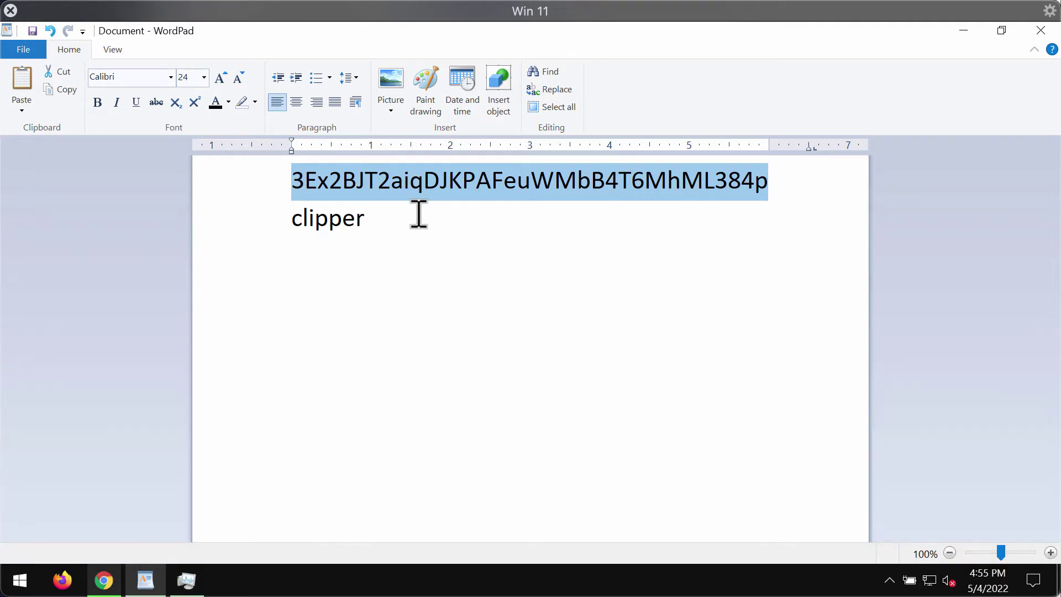
{"action": "left_click", "coordinate": [418, 214]}
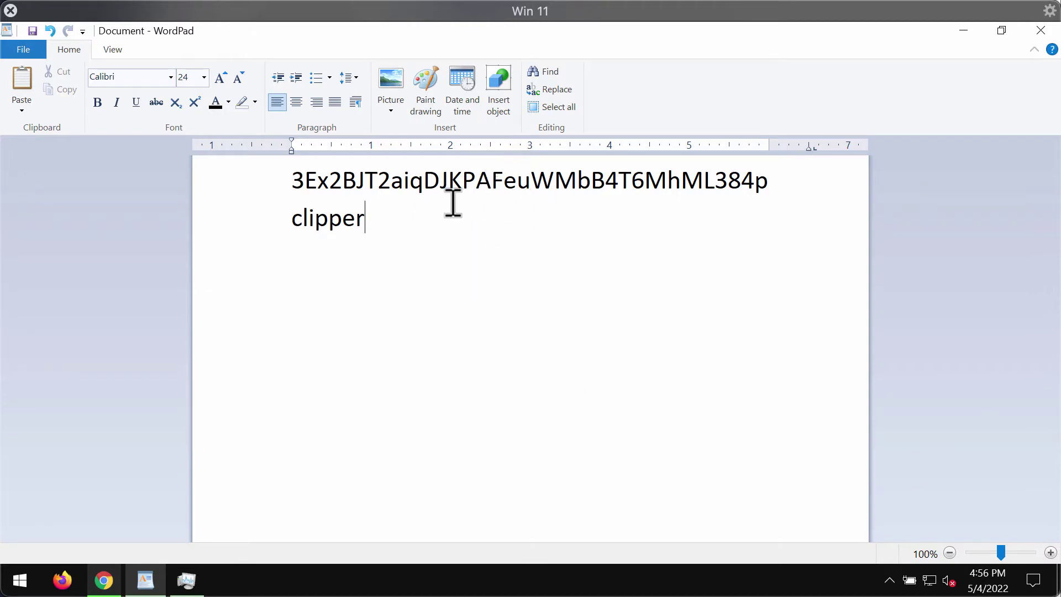
Highlight and then deselect the Bitcoin address in the WordPad note, then minimize WordPad.
{"action": "left_click_drag", "start_coordinate": [293, 182], "coordinate": [765, 177]}
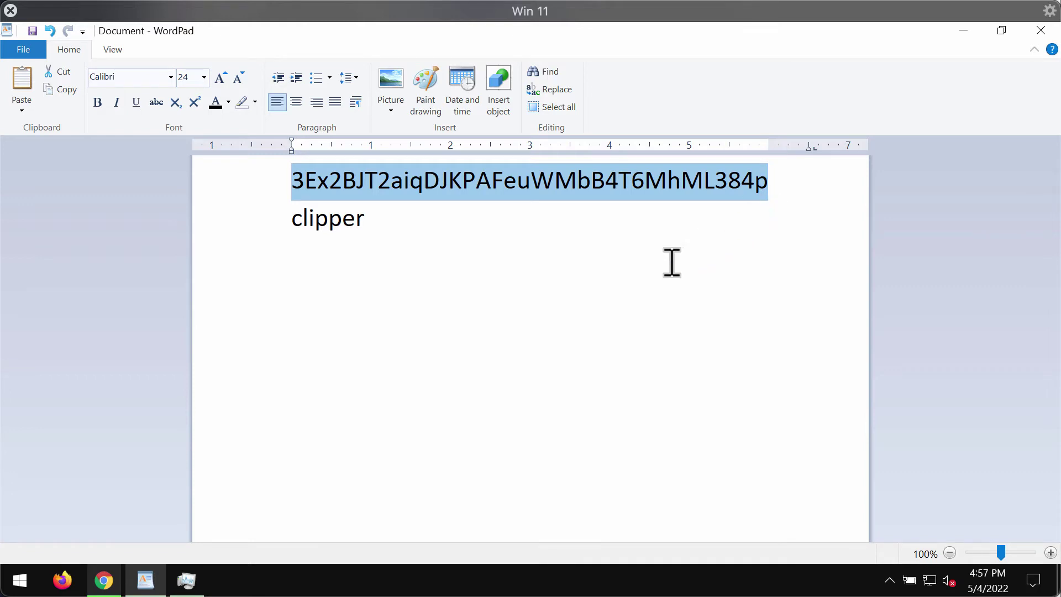
{"action": "left_click", "coordinate": [630, 267]}
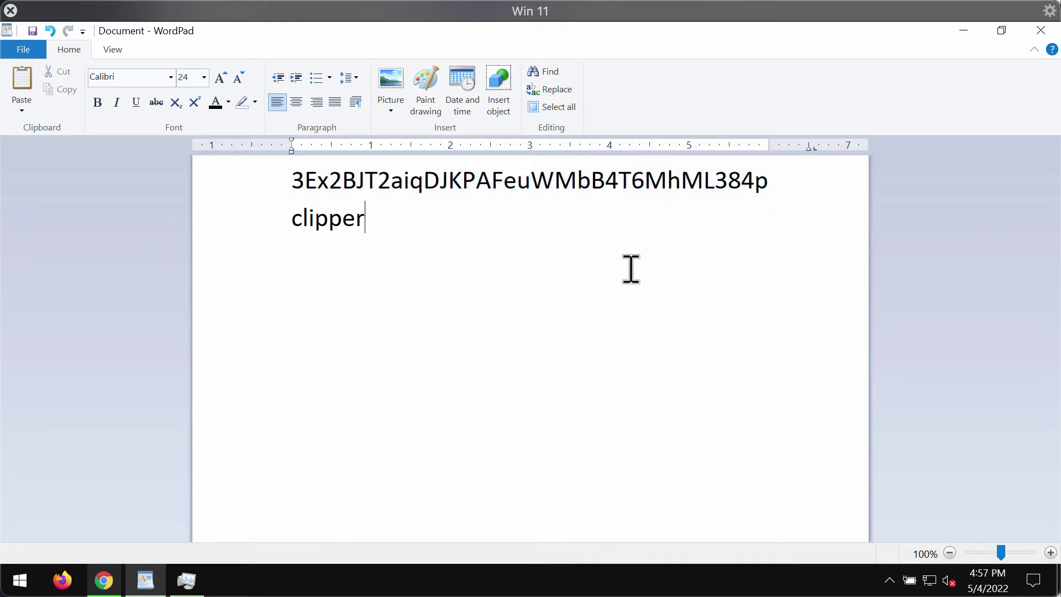
{"action": "left_click", "coordinate": [966, 33]}
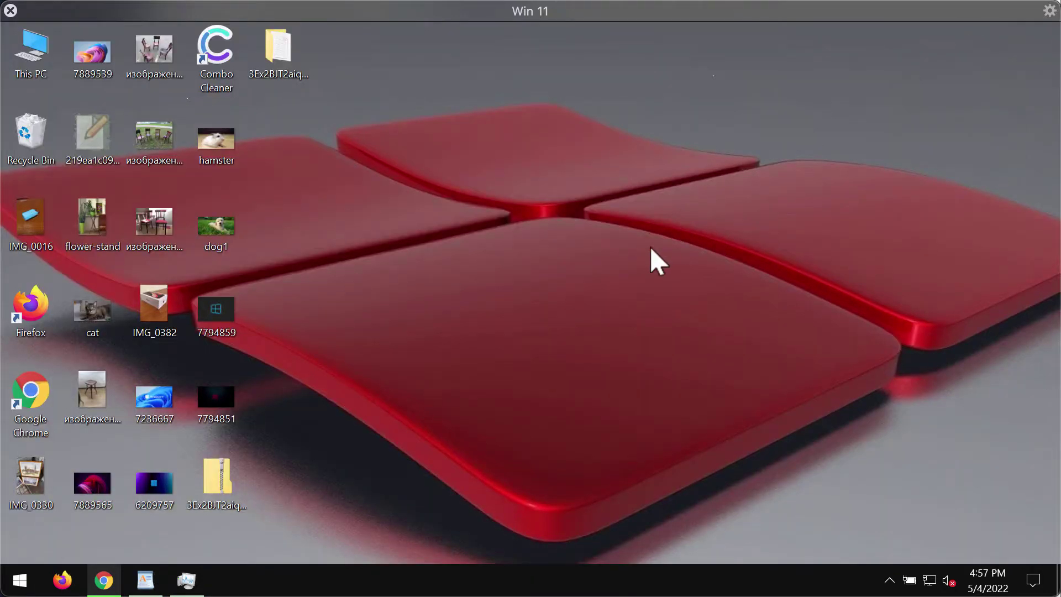
Launch Chrome, go to google.com and search for 'bitcoin address example'.
{"action": "double_click", "coordinate": [28, 385]}
{"action": "left_click", "coordinate": [390, 78]}
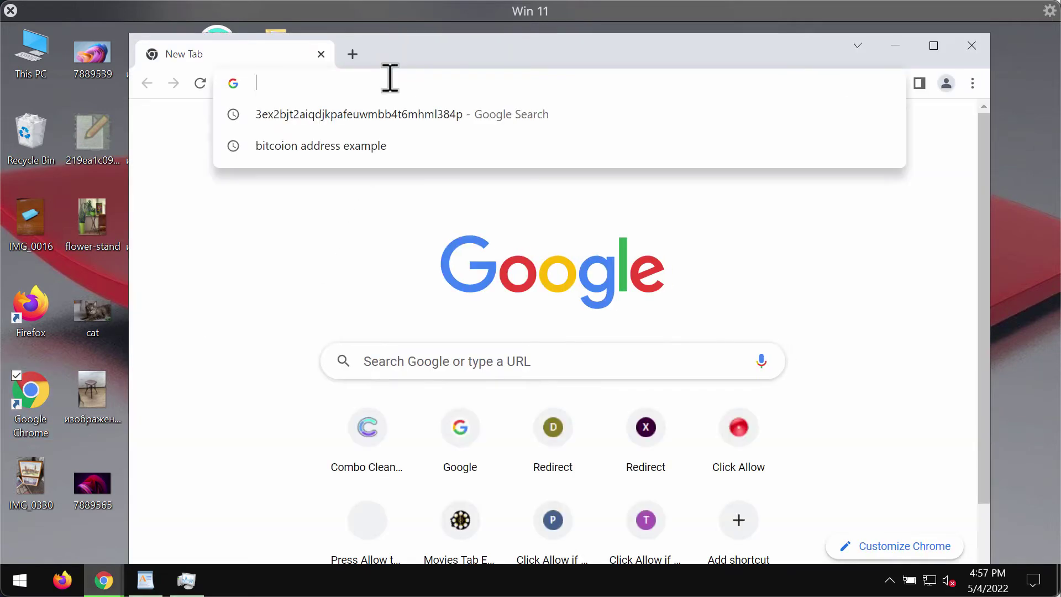
{"action": "type", "text": "google.com"}
{"action": "key", "text": "Return"}
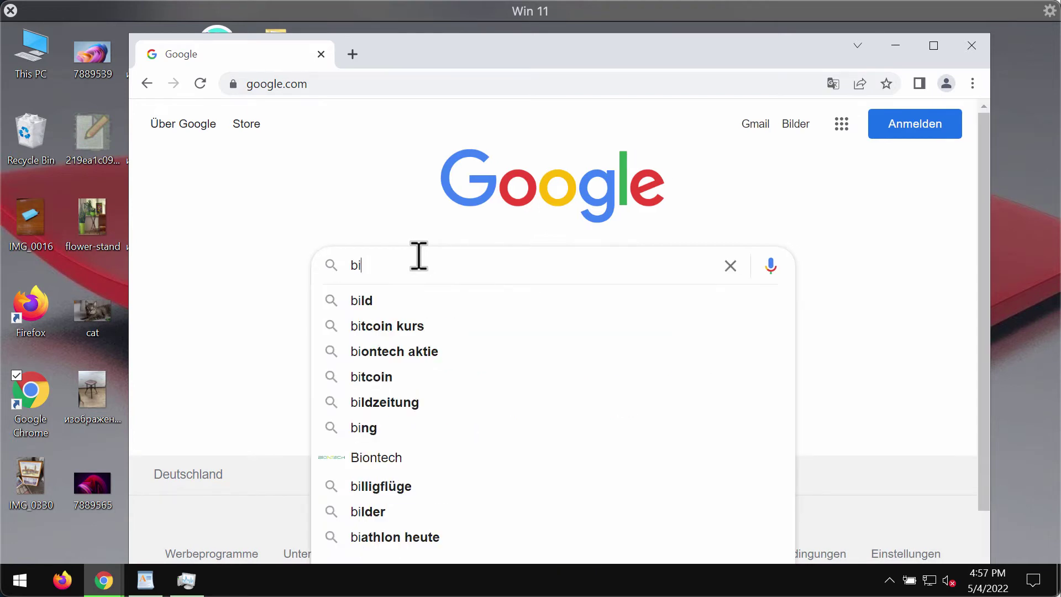
{"action": "type", "text": "bitcoin"}
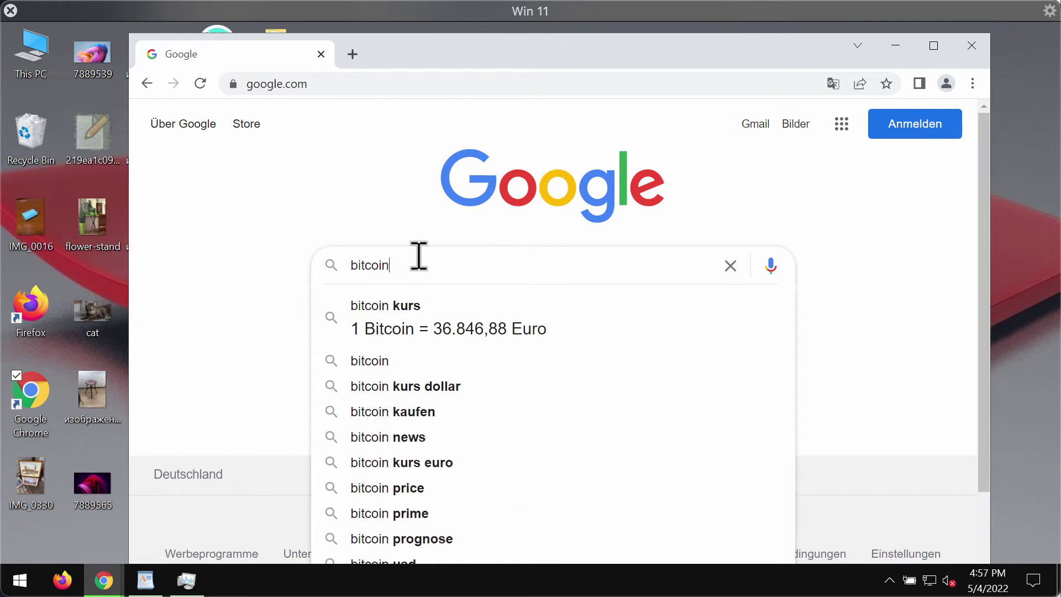
{"action": "type", "text": " add"}
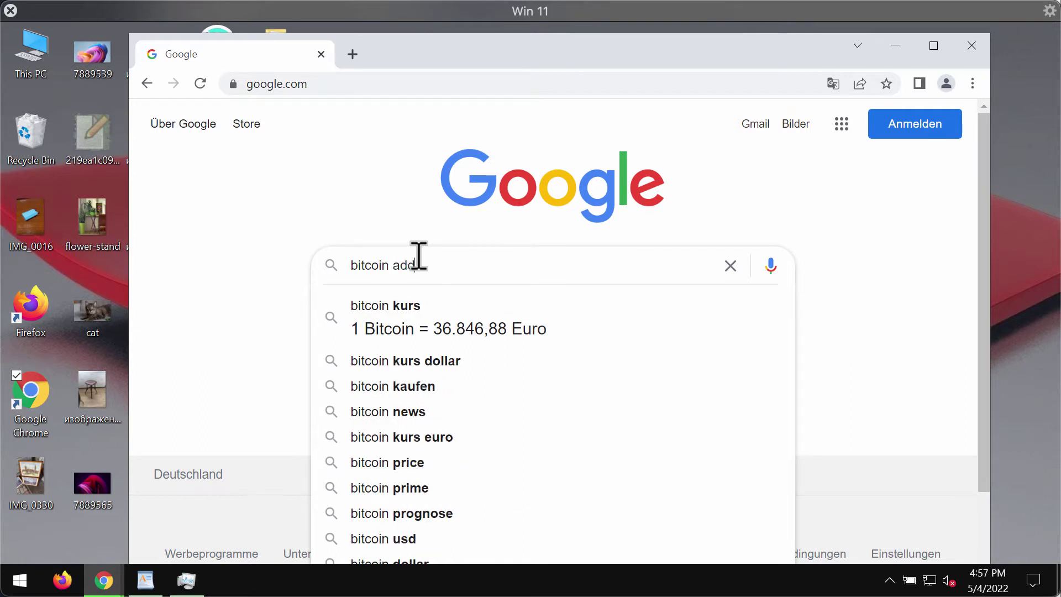
{"action": "type", "text": "ress"}
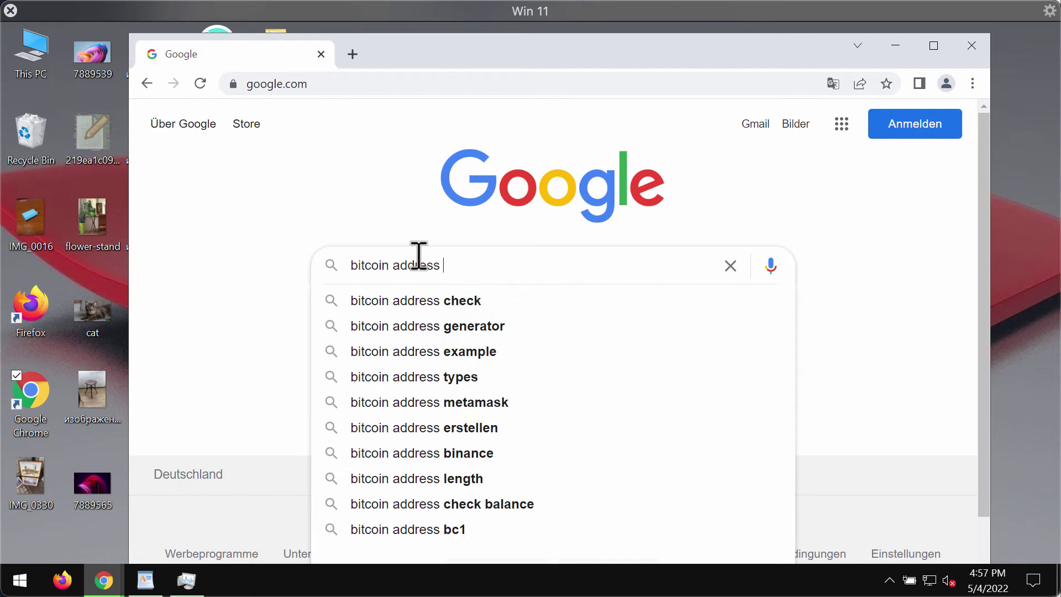
{"action": "left_click", "coordinate": [481, 353]}
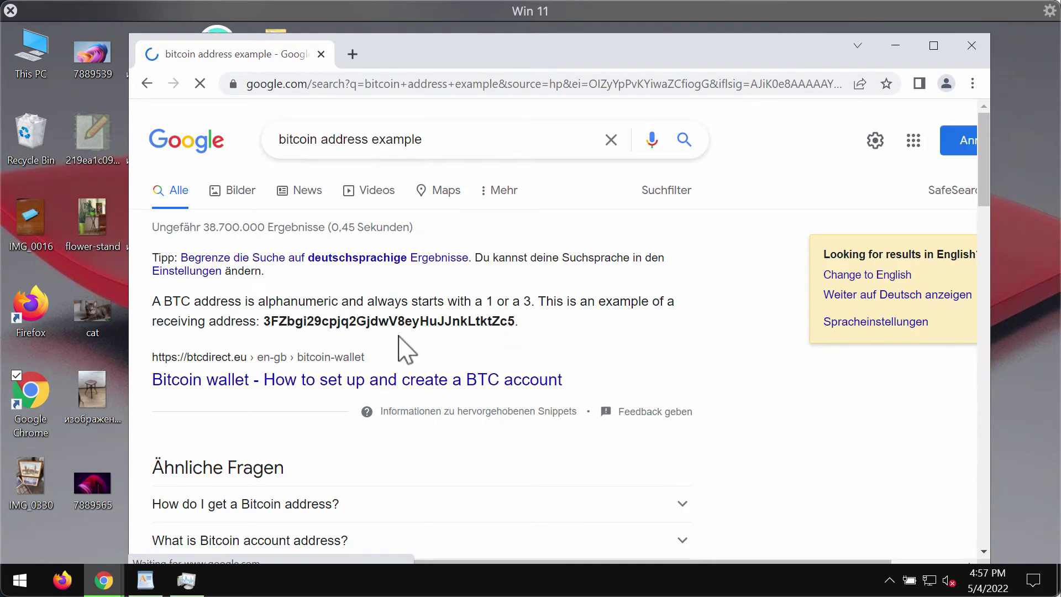
Copy the example BTC address featured at the top of the results.
{"action": "left_click_drag", "start_coordinate": [266, 323], "coordinate": [515, 318]}
{"action": "right_click", "coordinate": [470, 323]}
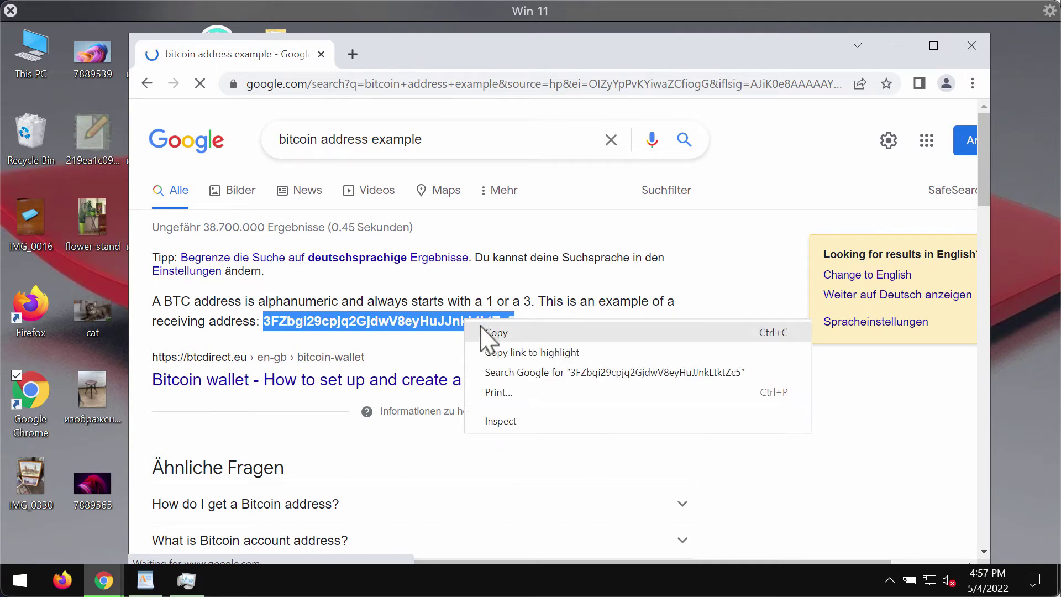
{"action": "left_click", "coordinate": [492, 332]}
Replace the search query with the pasted clipboard address and search for it.
{"action": "triple_click", "coordinate": [434, 139]}
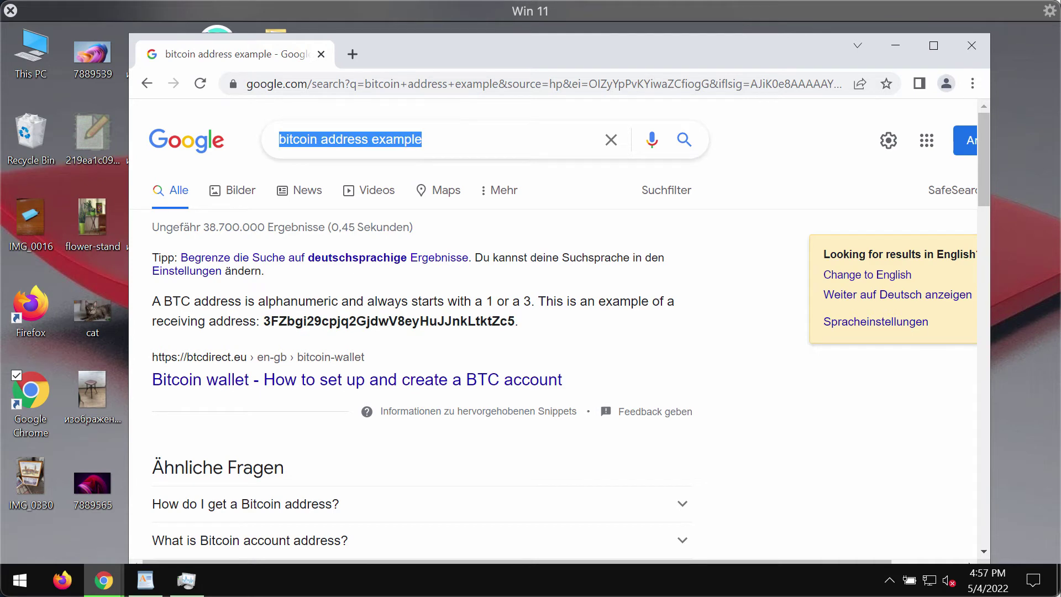
{"action": "key", "text": "ctrl+v"}
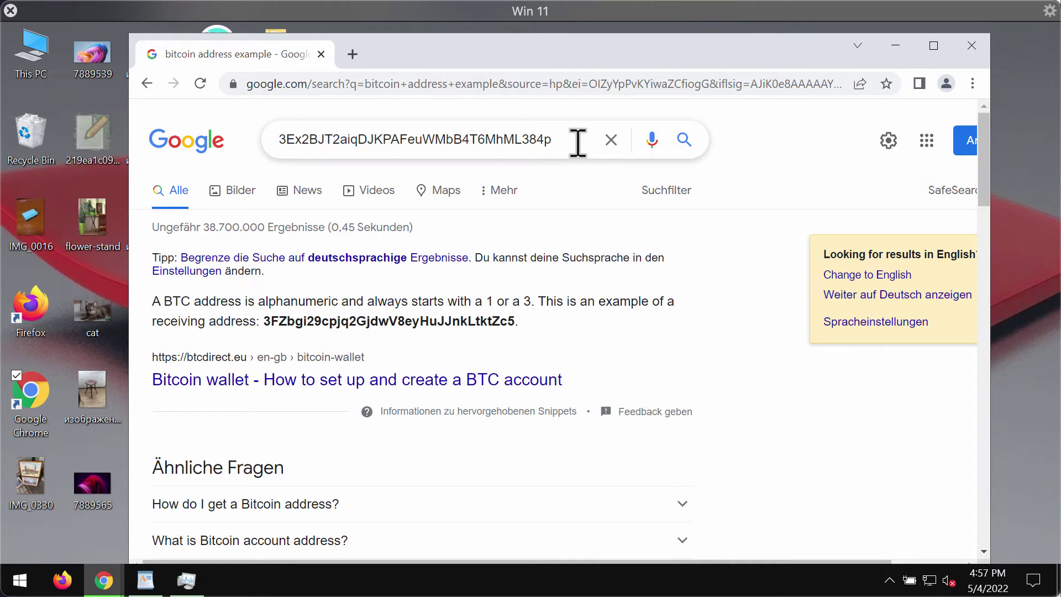
{"action": "key", "text": "Return"}
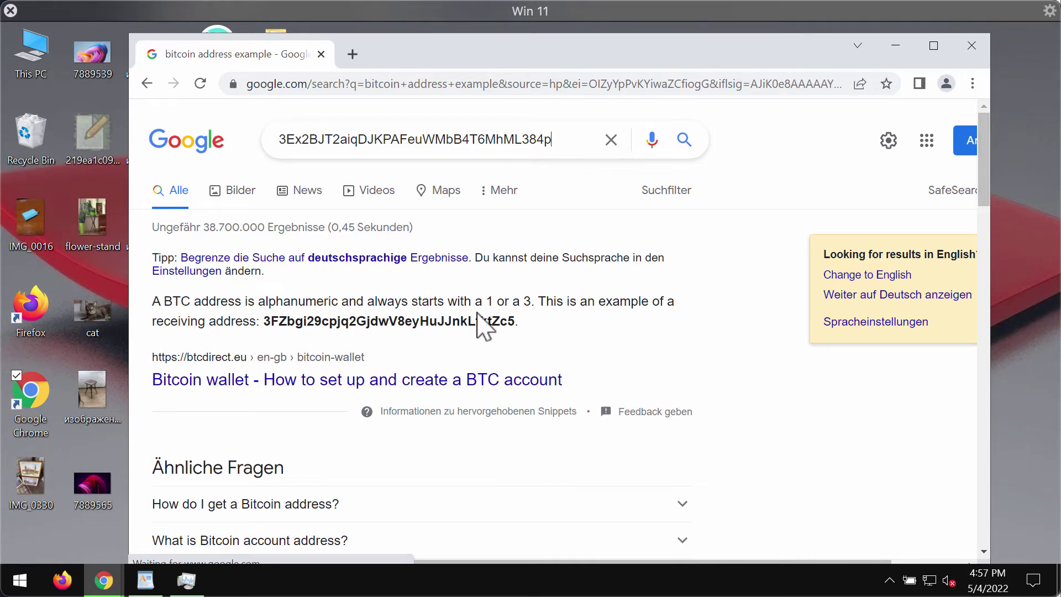
{"action": "scroll", "coordinate": [513, 301], "scroll_direction": "down", "scroll_amount": 6}
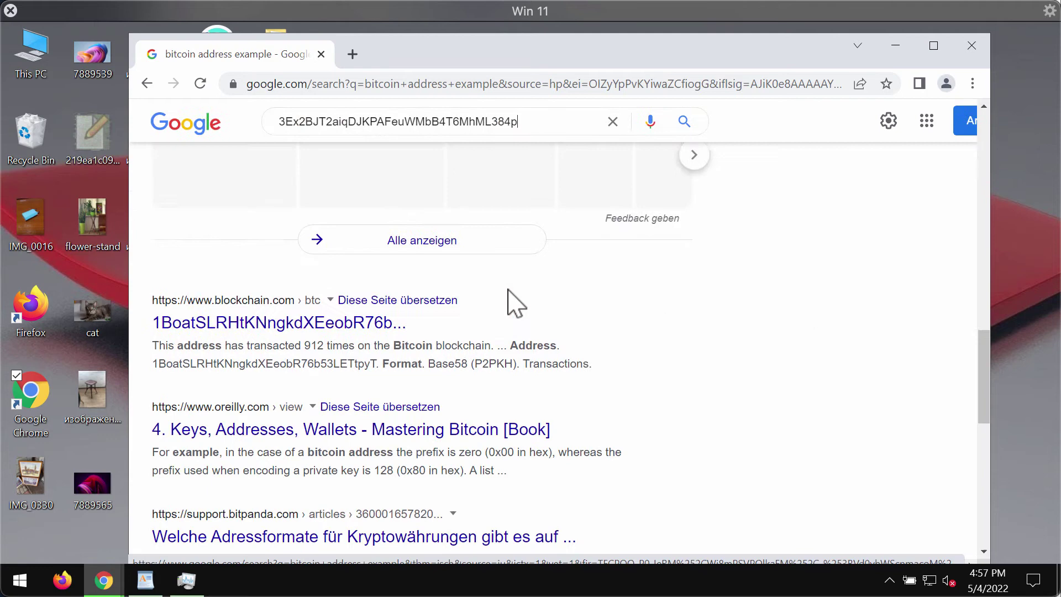
{"action": "scroll", "coordinate": [669, 282], "scroll_direction": "up", "scroll_amount": 6}
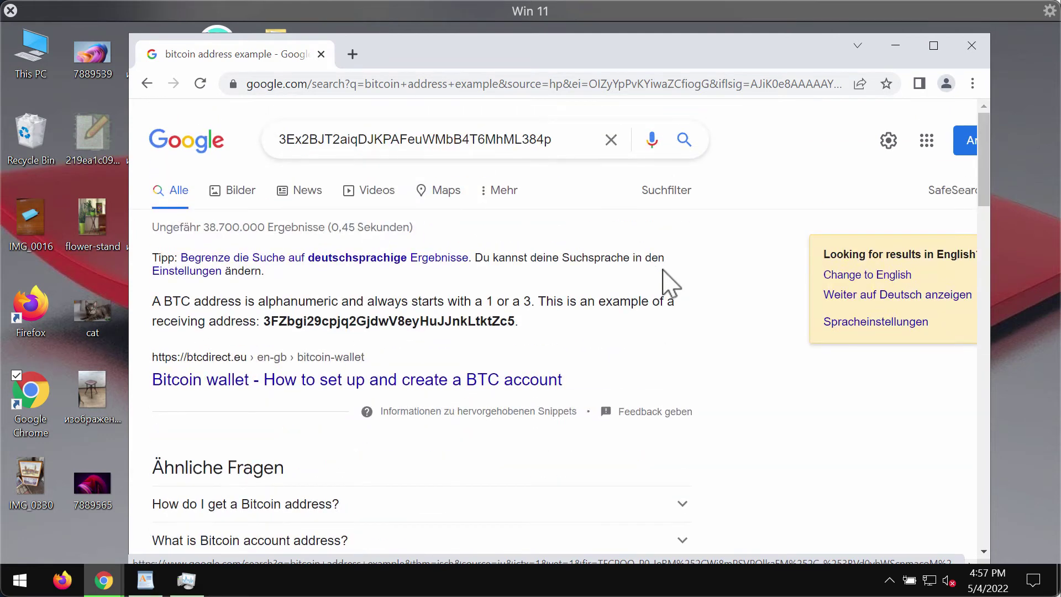
Minimize Chrome, open Task Manager and open the AutoIt v3 Script process's file location.
{"action": "left_click", "coordinate": [895, 46]}
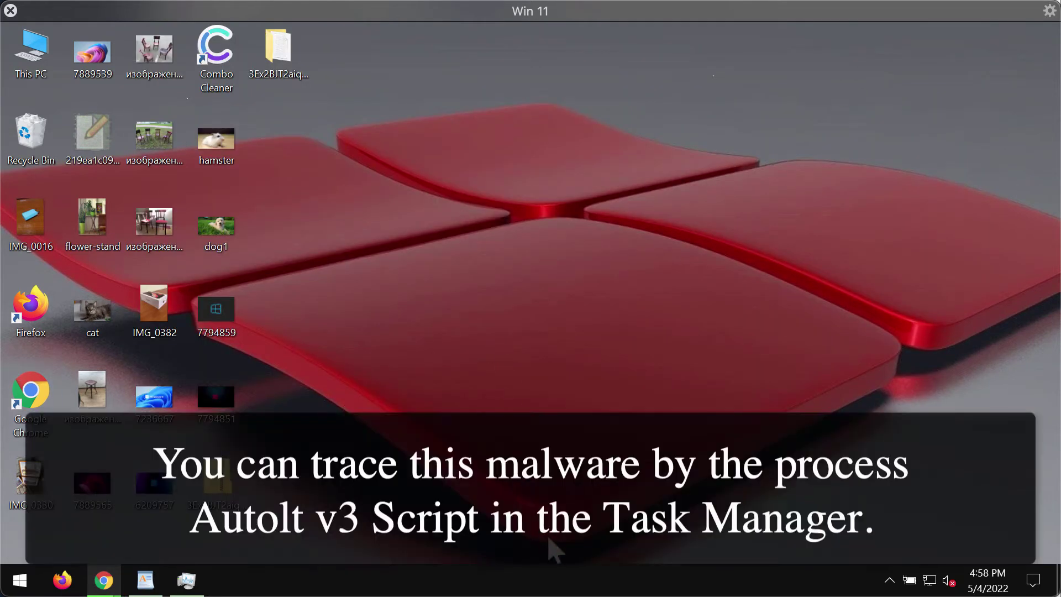
{"action": "right_click", "coordinate": [584, 581]}
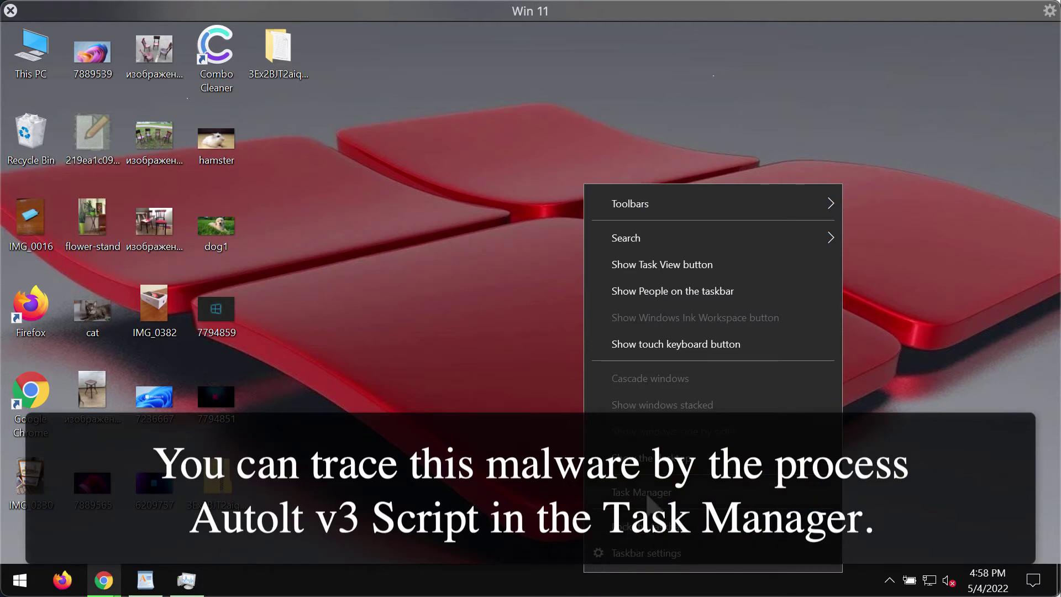
{"action": "left_click", "coordinate": [652, 517]}
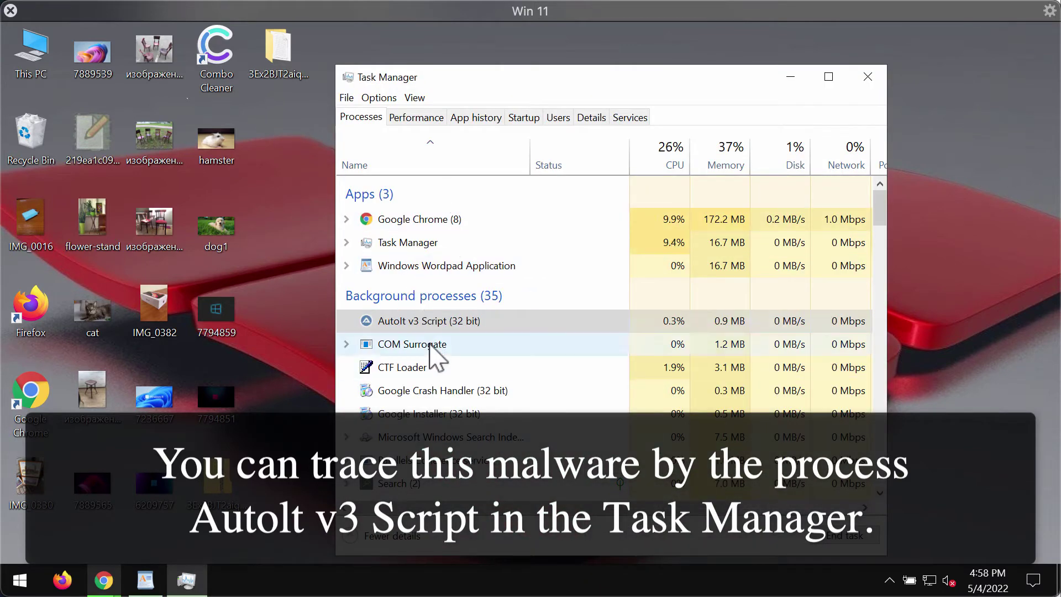
{"action": "left_click", "coordinate": [387, 328]}
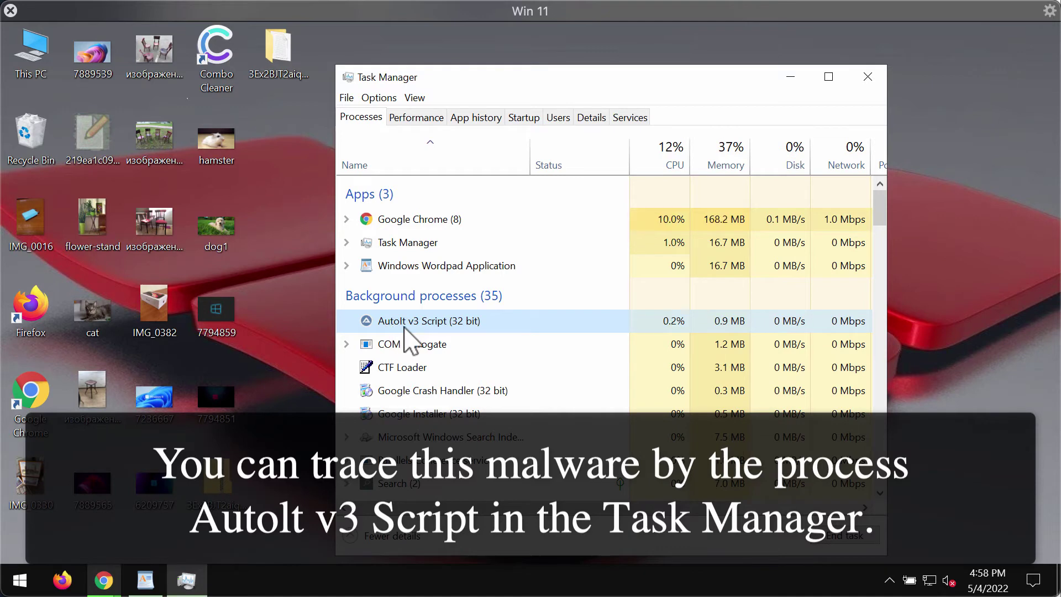
{"action": "right_click", "coordinate": [510, 326]}
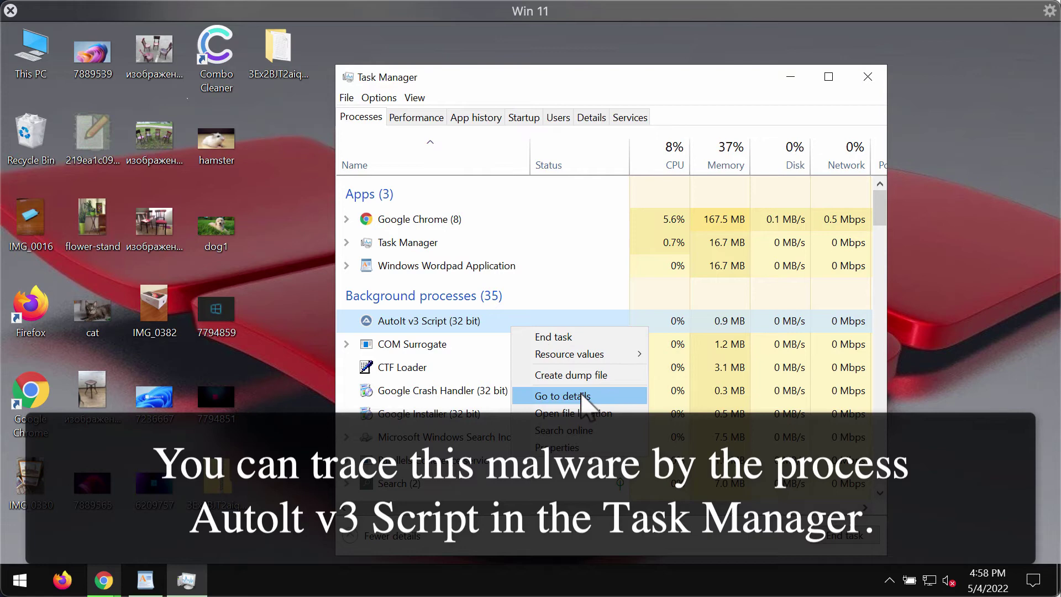
{"action": "left_click", "coordinate": [579, 418]}
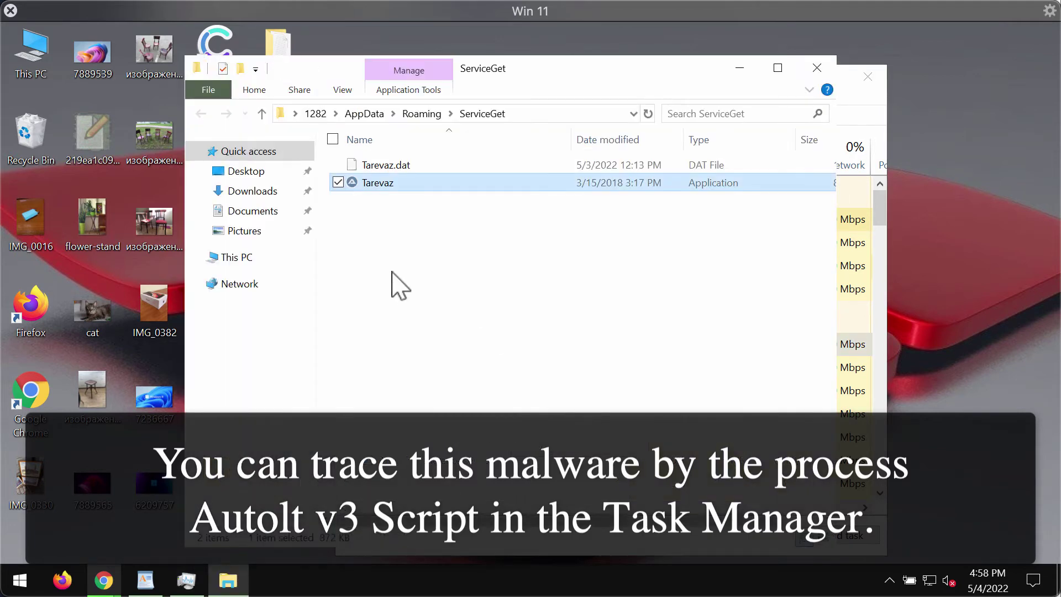
Inspect the Tarevaz file in the ServiceGet folder, then close the folder and Task Manager.
{"action": "left_click_drag", "start_coordinate": [552, 67], "coordinate": [555, 86]}
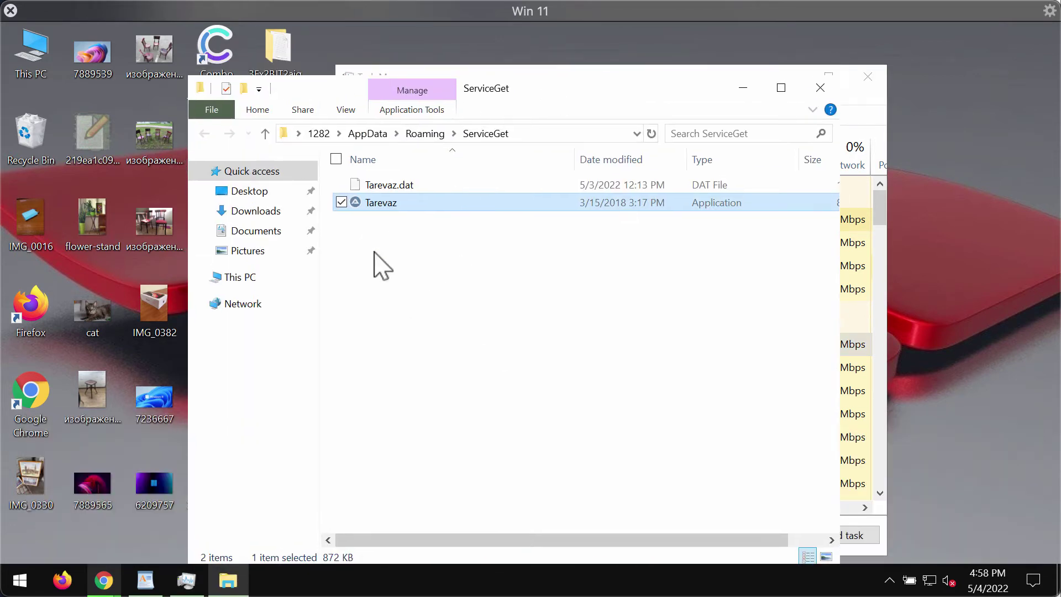
{"action": "scroll", "coordinate": [530, 214], "scroll_direction": "right", "scroll_amount": 1}
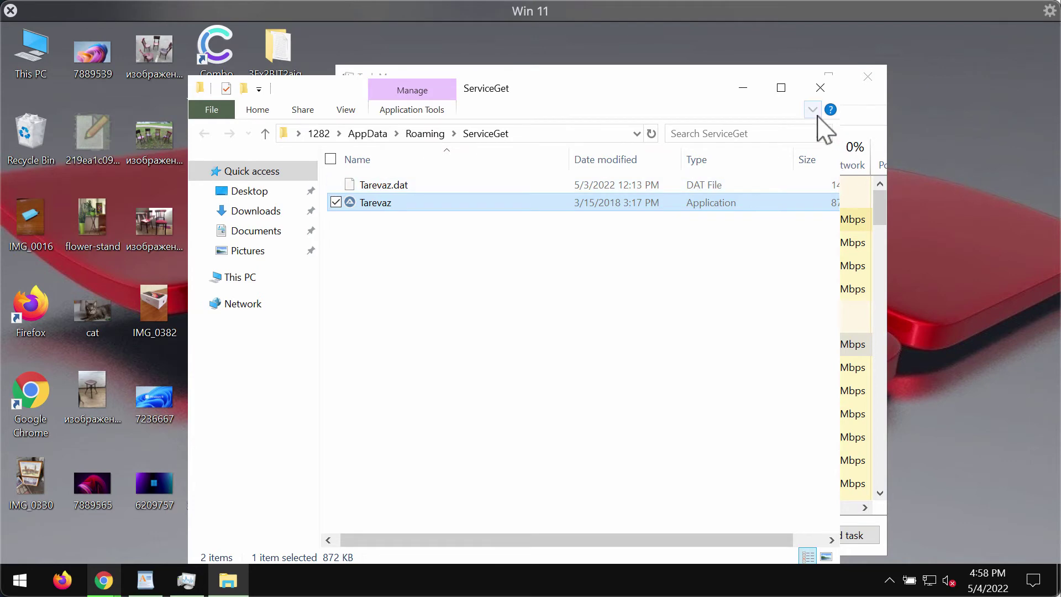
{"action": "scroll", "coordinate": [842, 105], "scroll_direction": "right", "scroll_amount": 1}
{"action": "left_click", "coordinate": [824, 92]}
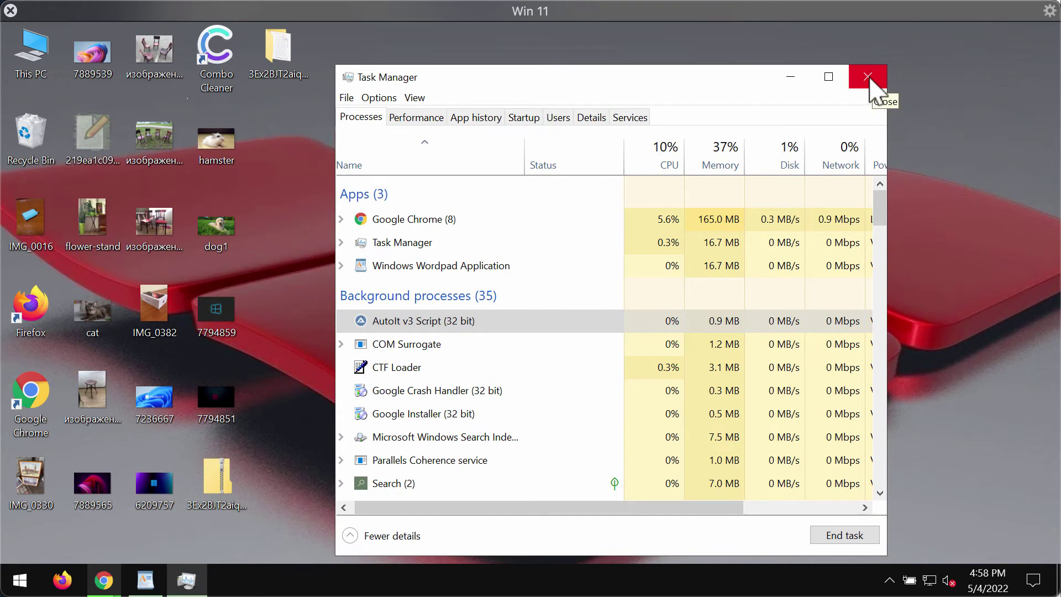
{"action": "left_click", "coordinate": [868, 80]}
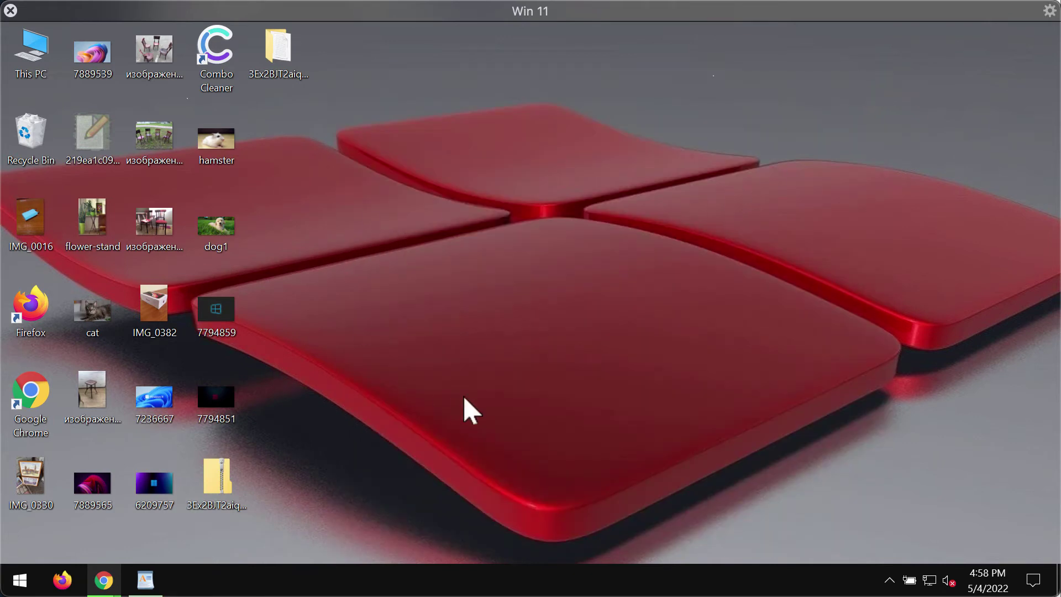
Launch Chrome, open combocleaner.com from its shortcut tile and reveal its full web address.
{"action": "double_click", "coordinate": [38, 399]}
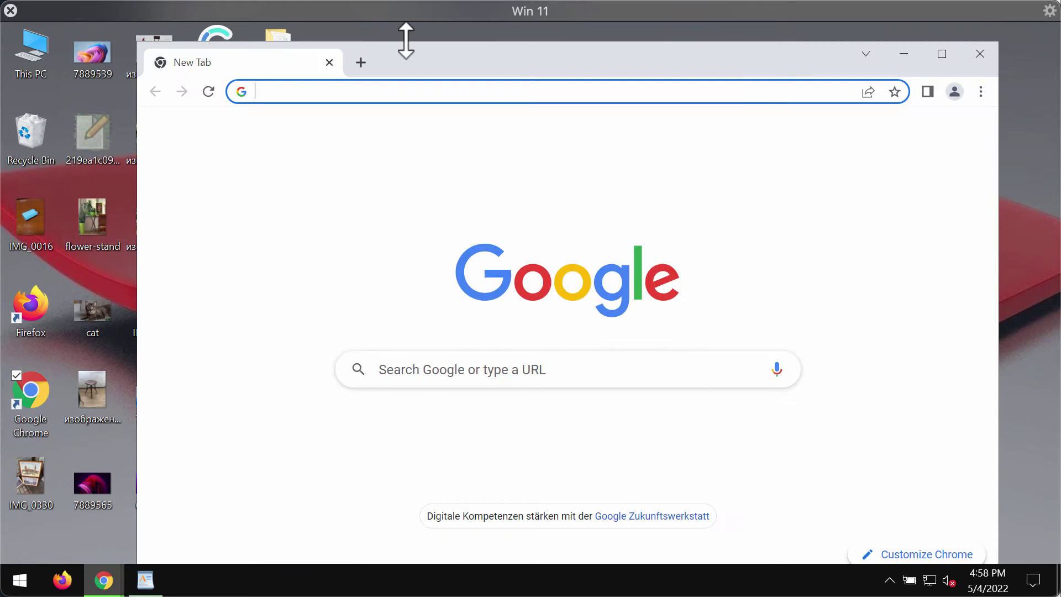
{"action": "left_click", "coordinate": [456, 465]}
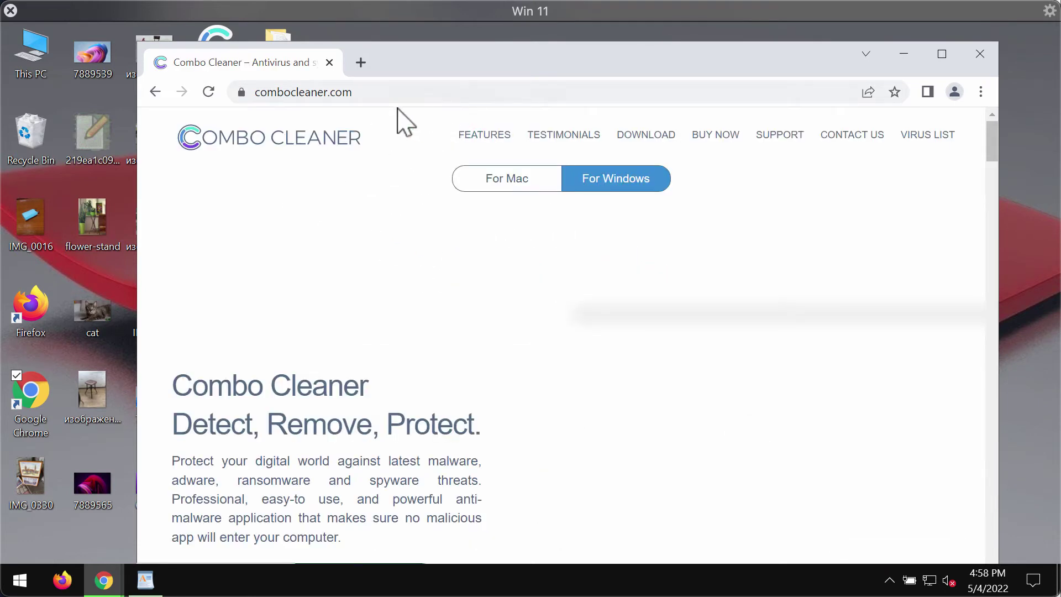
{"action": "left_click", "coordinate": [314, 98]}
{"action": "key", "text": "ctrl+a"}
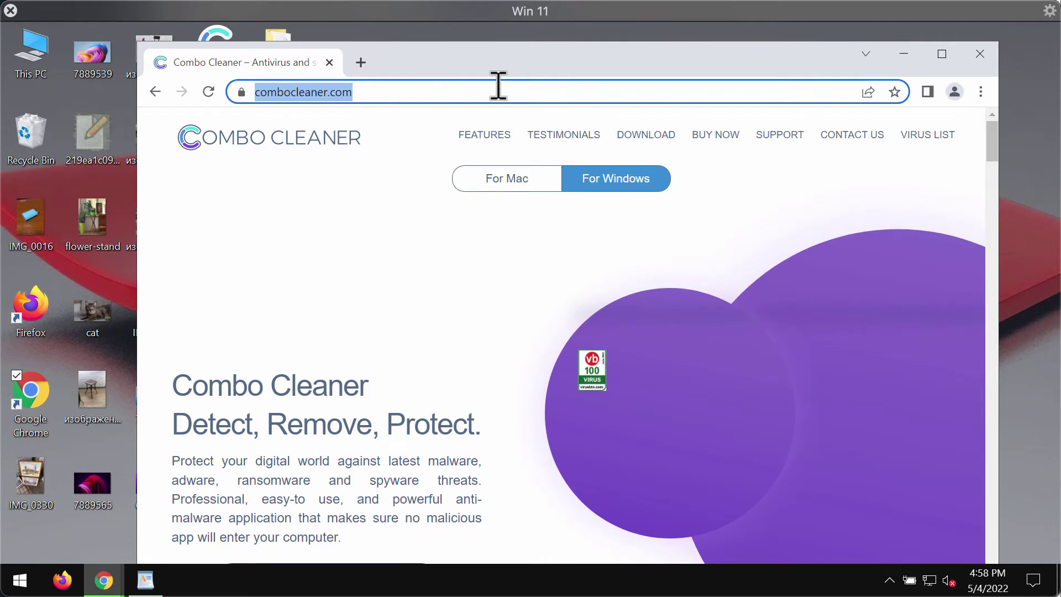
{"action": "scroll", "coordinate": [303, 183], "scroll_direction": "down", "scroll_amount": 3}
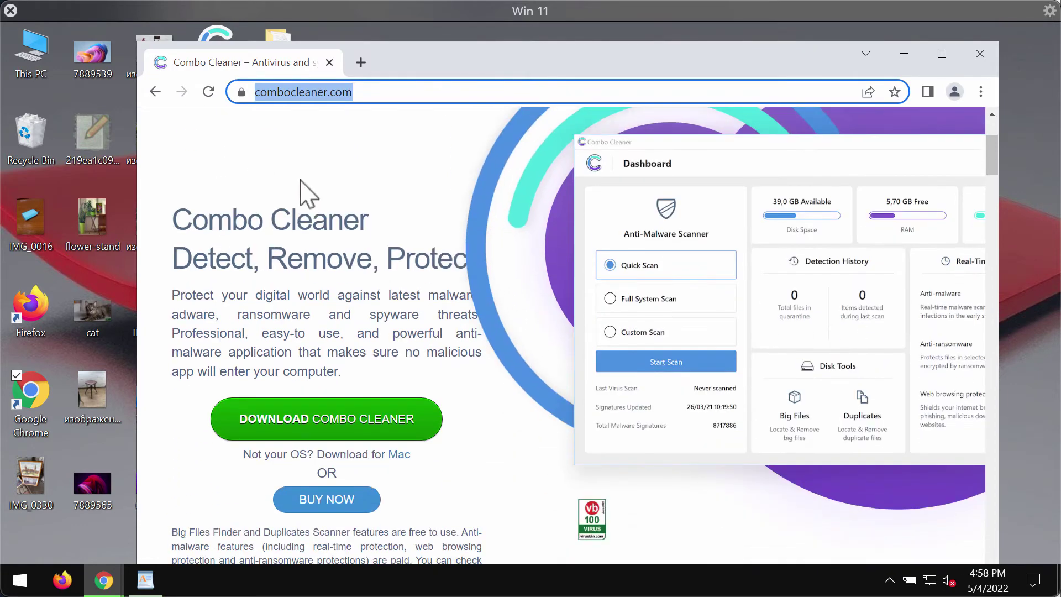
{"action": "left_click", "coordinate": [396, 98]}
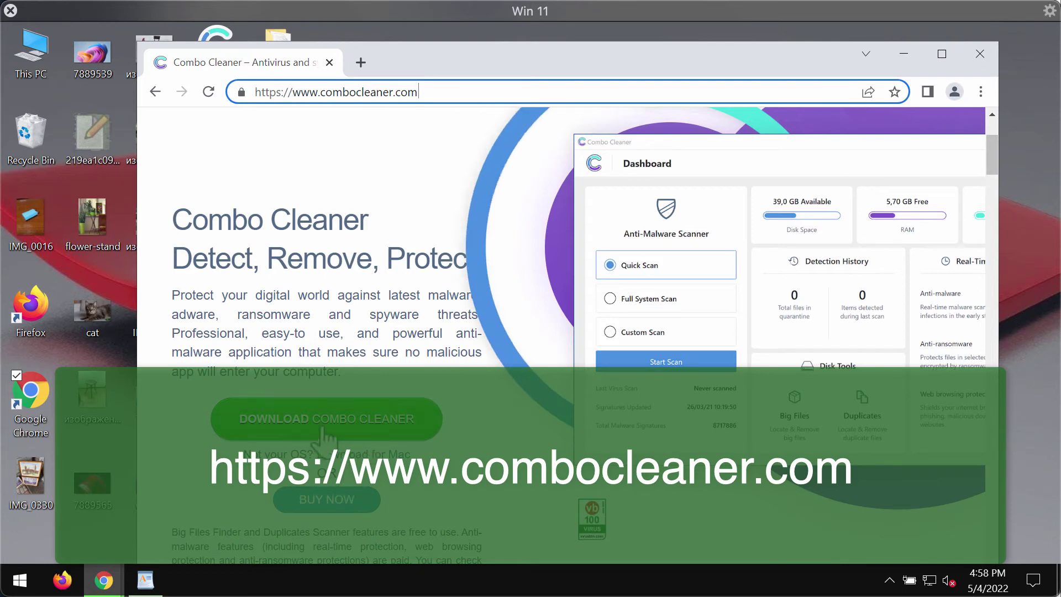
Minimize Chrome and launch Combo Cleaner from its desktop icon.
{"action": "left_click", "coordinate": [897, 53]}
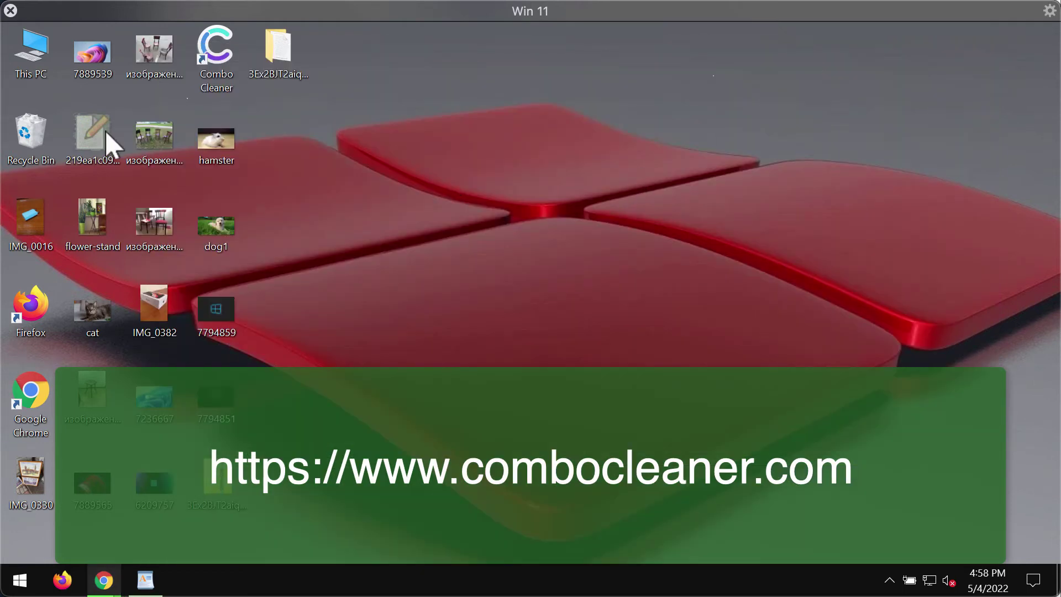
{"action": "double_click", "coordinate": [214, 65]}
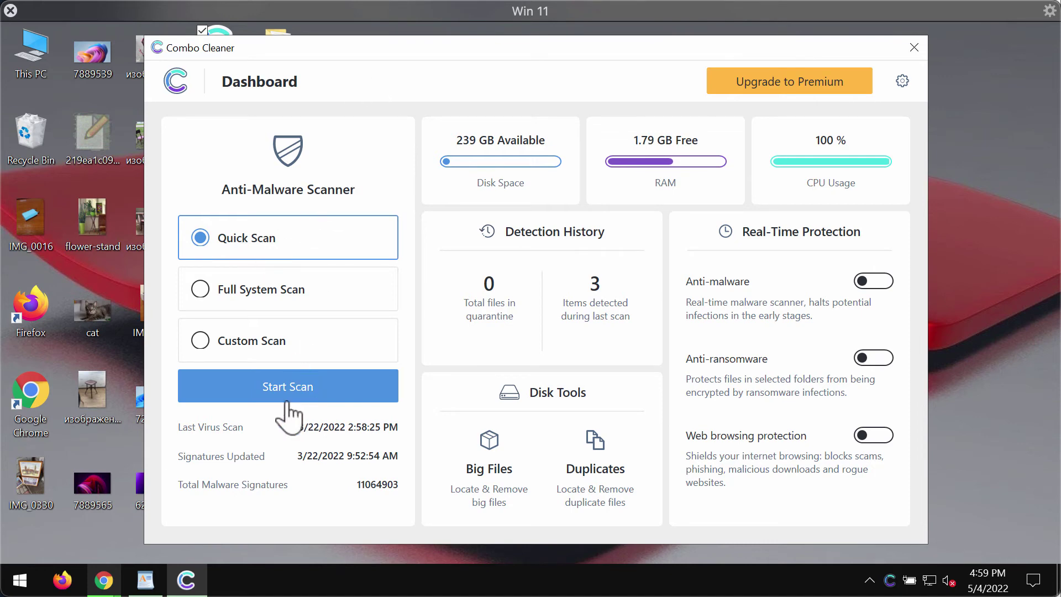
Start a Combo Cleaner quick scan.
{"action": "left_click", "coordinate": [319, 388]}
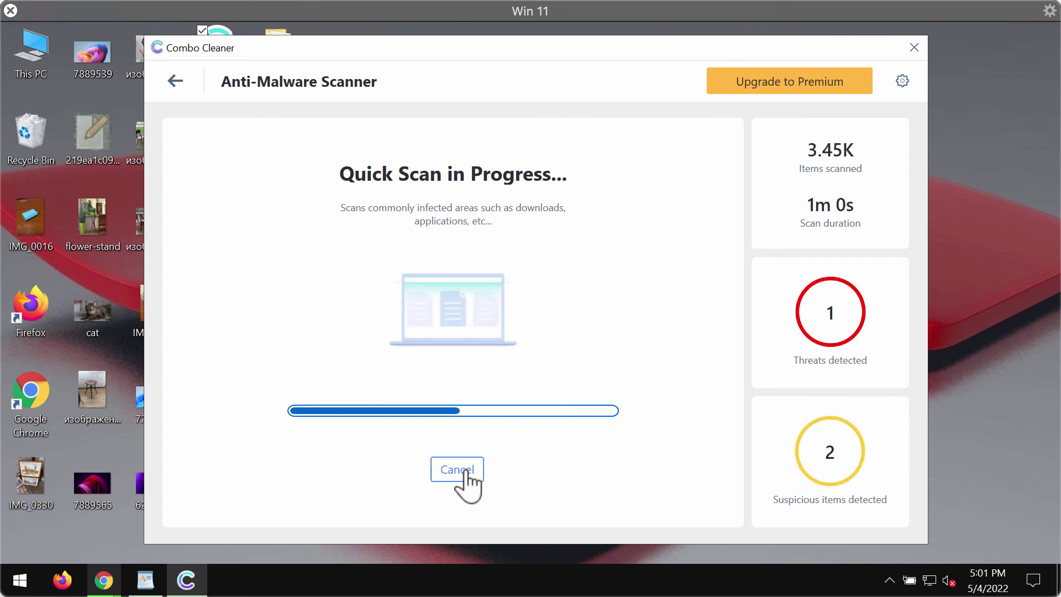
Dismiss the cancel-scan prompt, let the scan list its three items, then open Upgrade to Premium.
{"action": "left_click", "coordinate": [460, 470]}
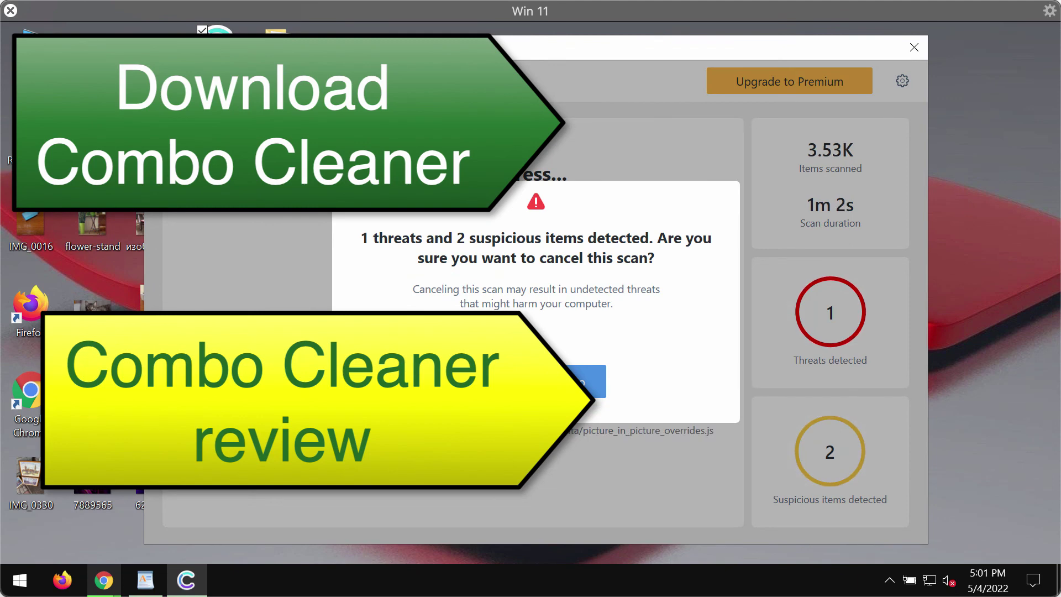
{"action": "key", "text": "Escape"}
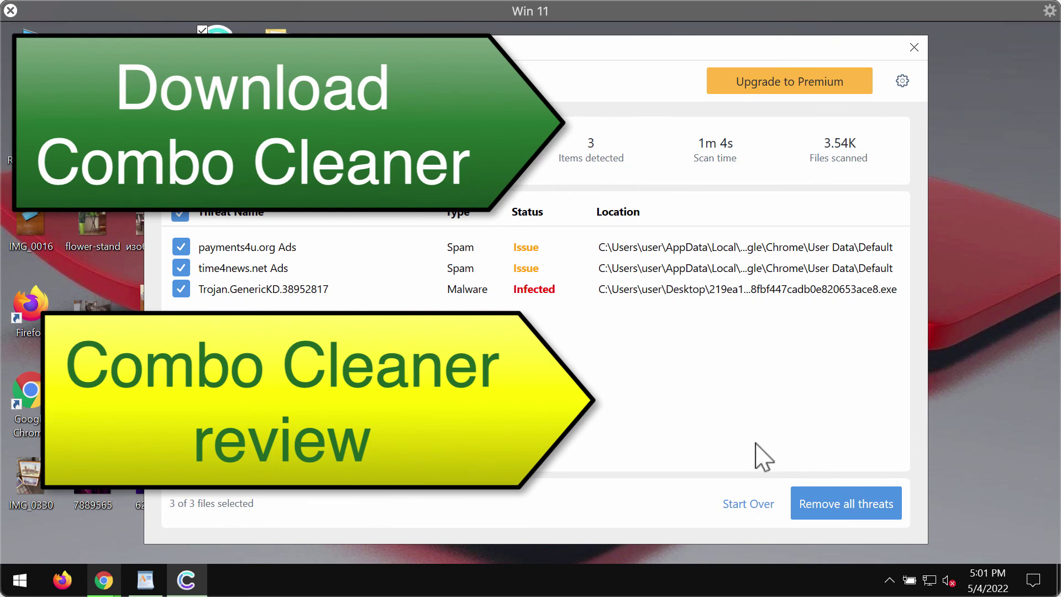
{"action": "left_click", "coordinate": [791, 83]}
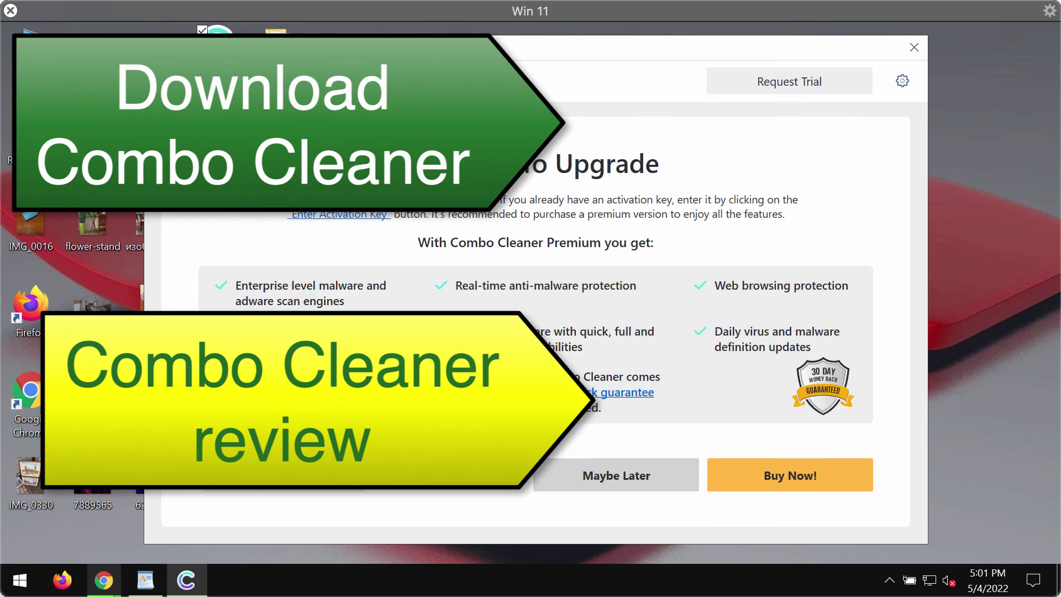